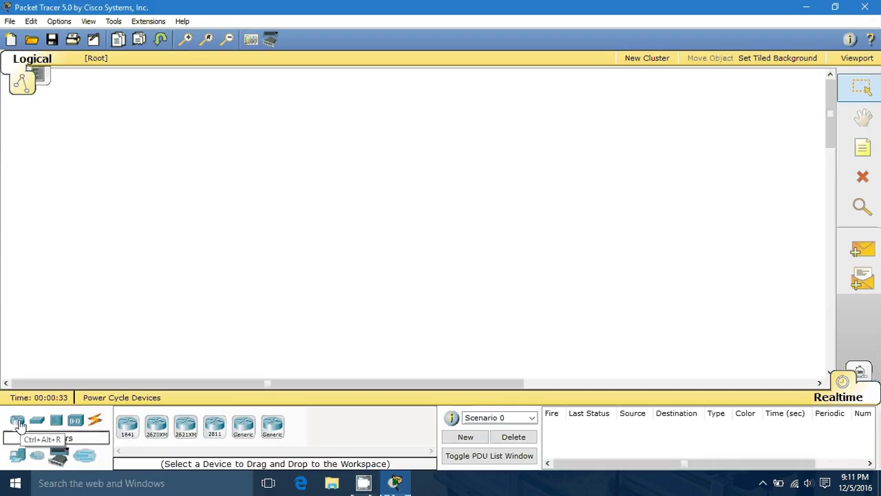
- Place three generic PCs side by side in the lower-left area of the workspace
left_click(19, 458)
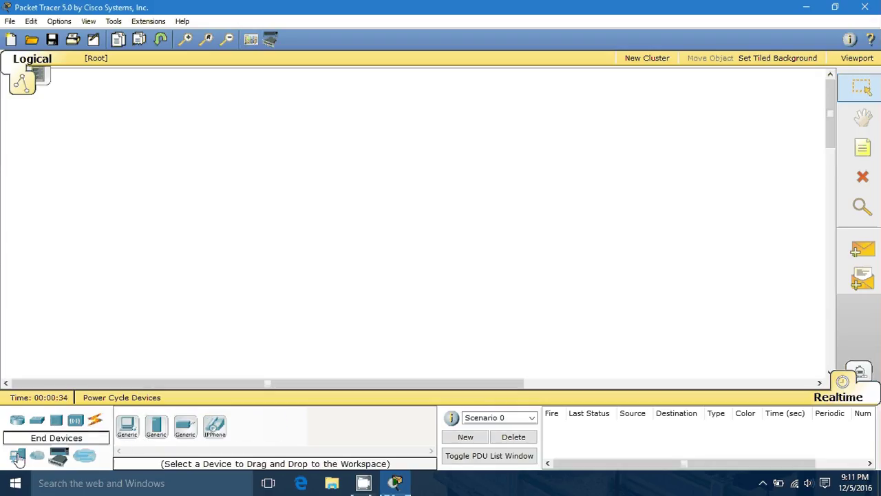
left_click(127, 429)
left_click(53, 328)
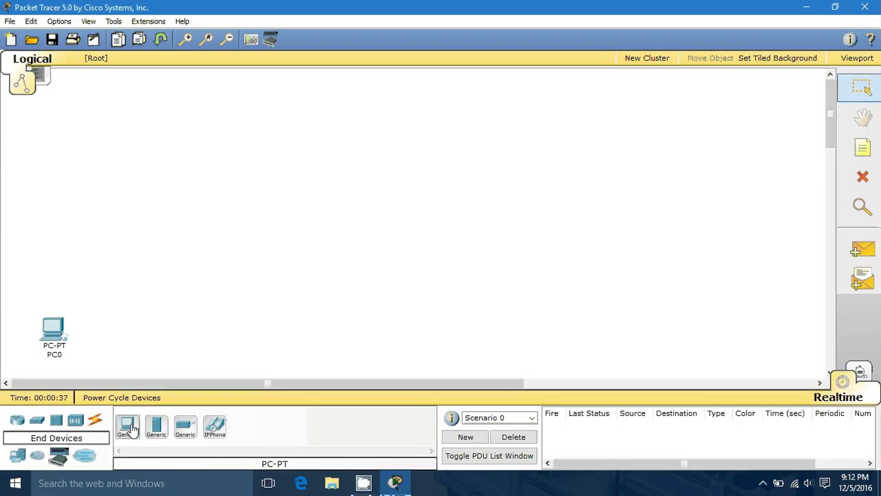
left_click(126, 427)
left_click(108, 330)
left_click(128, 427)
left_click(170, 336)
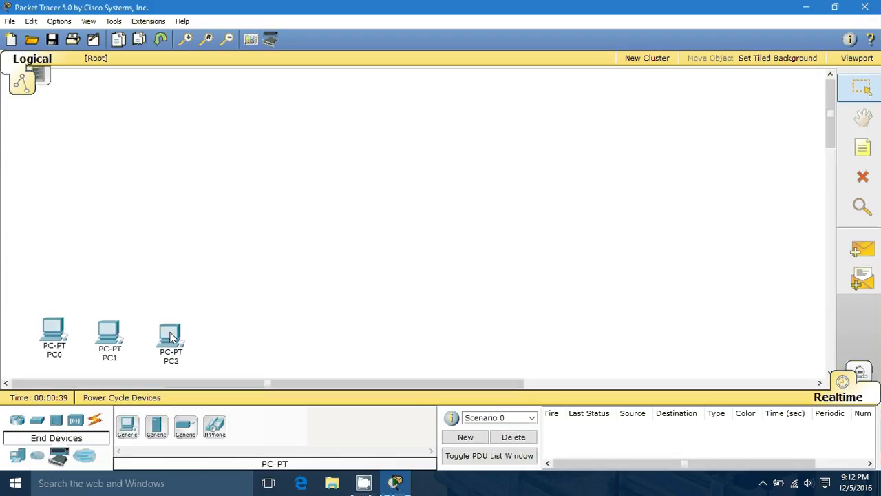
- Add two more generic PCs in the same row, well apart to the right of the first three
left_click(128, 427)
left_click(425, 328)
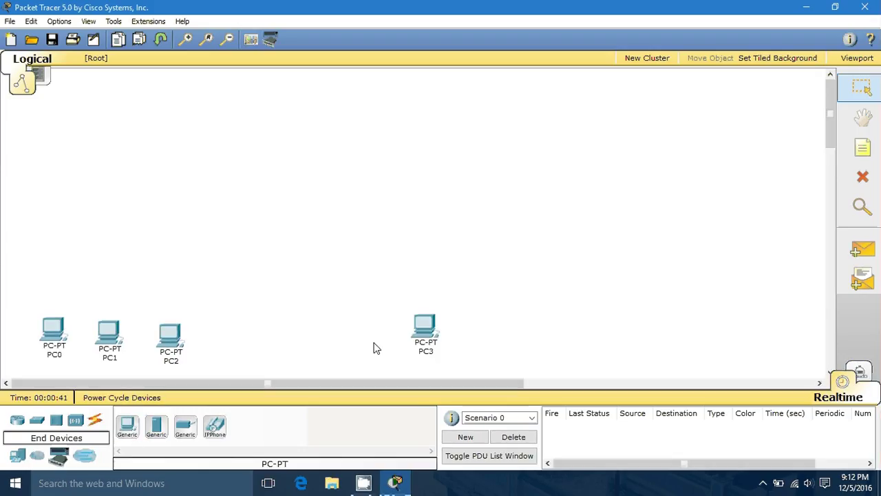
left_click(128, 427)
left_click(515, 324)
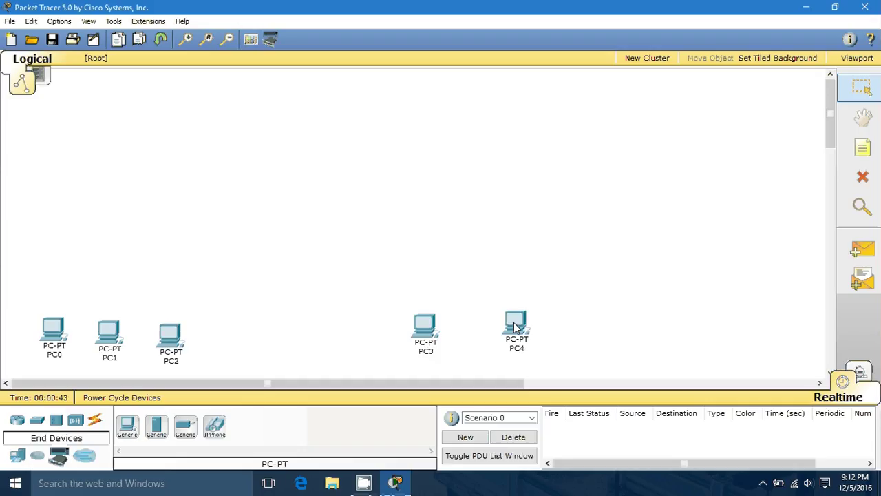
- Place one generic hub above the group of three PCs and another above the pair of PCs
left_click(56, 421)
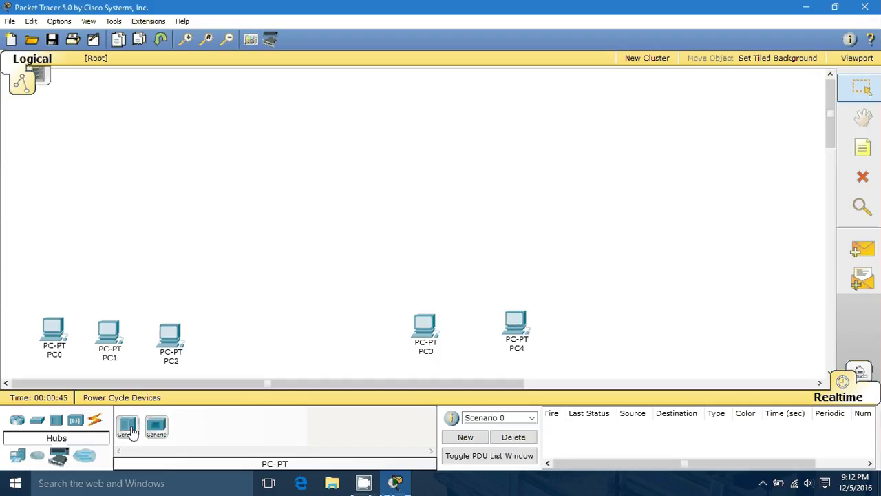
left_click(127, 426)
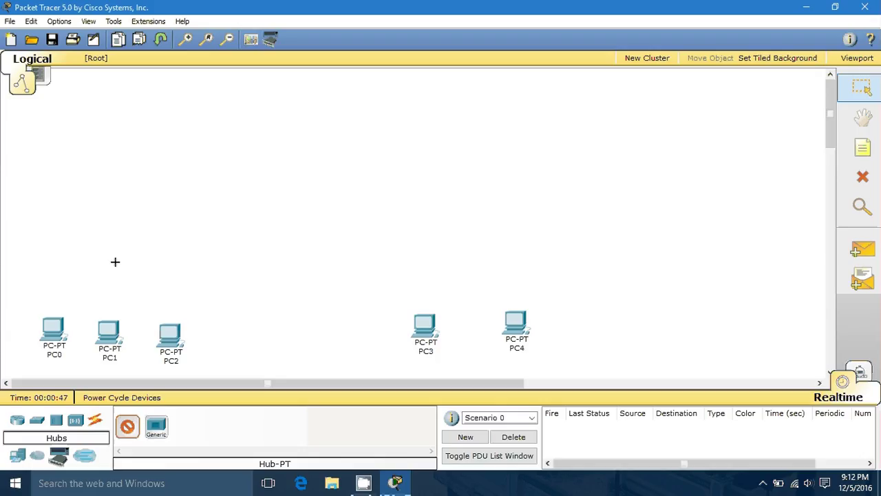
left_click(115, 262)
left_click(127, 427)
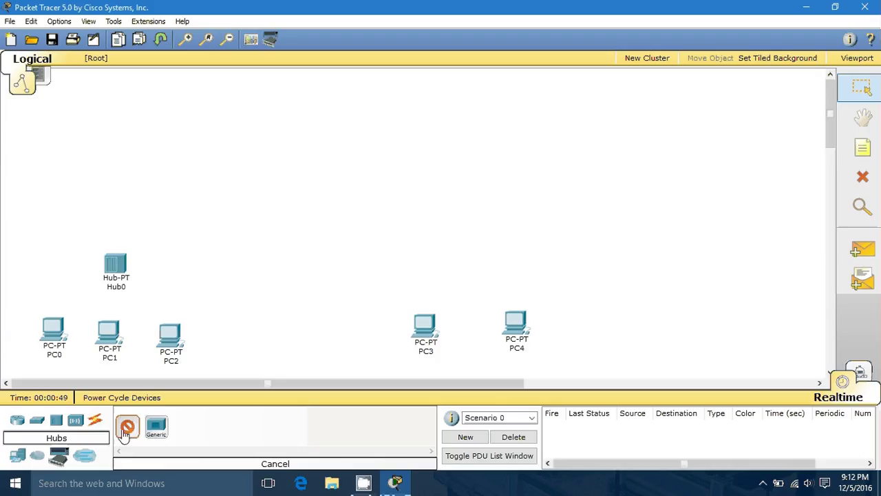
left_click(472, 245)
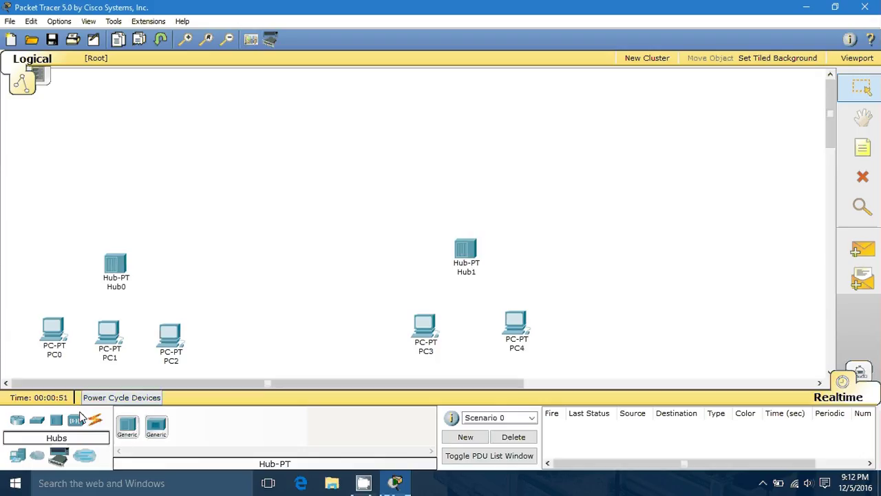
- Add a generic switch (Switch-PT) midway above the two hubs and a generic server above the switch
left_click(37, 423)
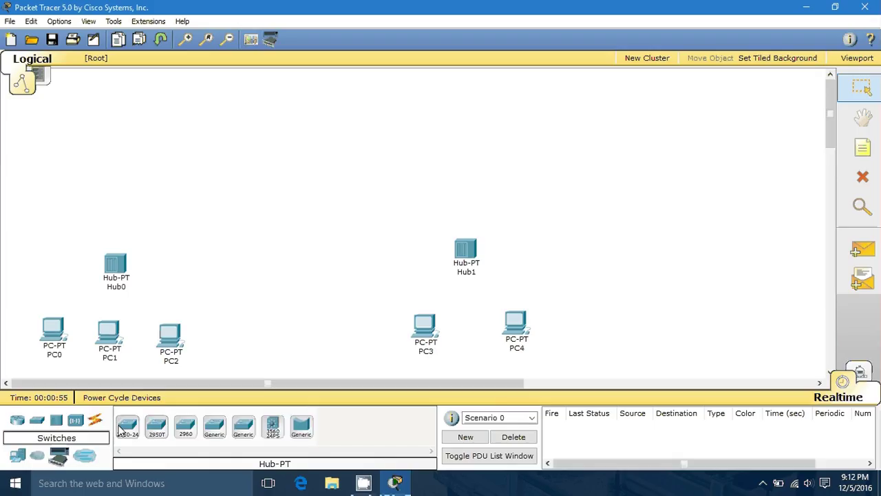
left_click(214, 428)
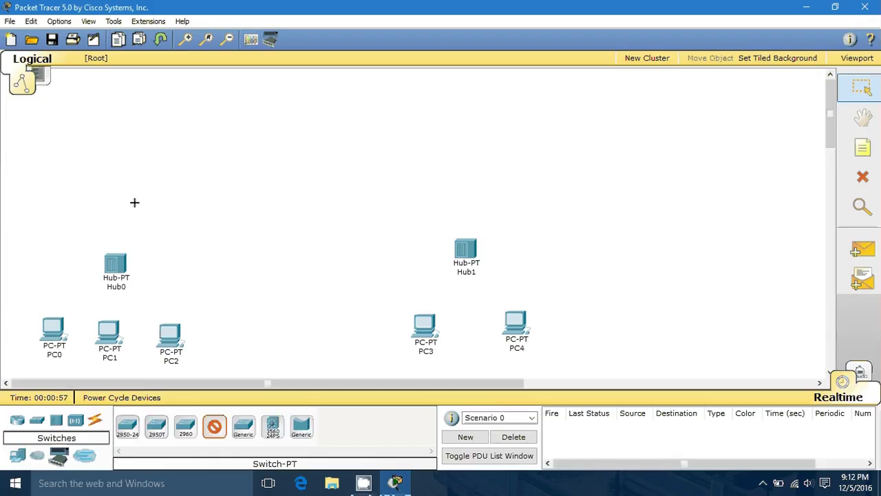
left_click(295, 193)
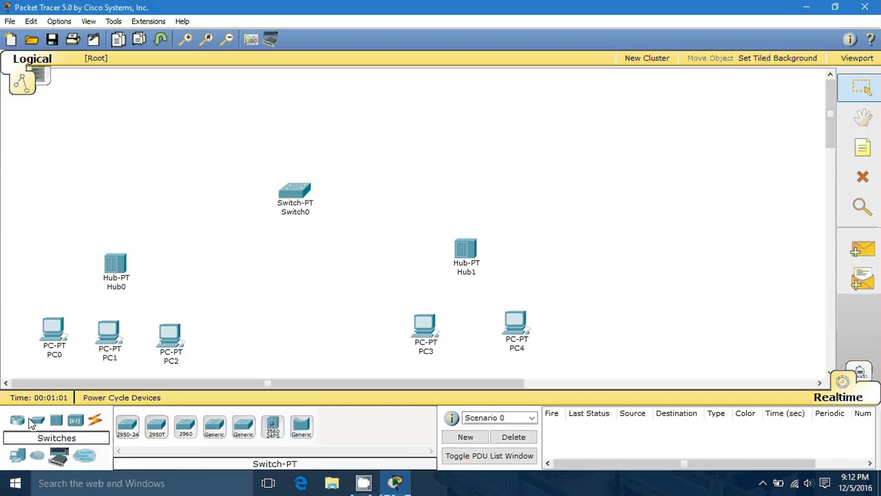
left_click(17, 455)
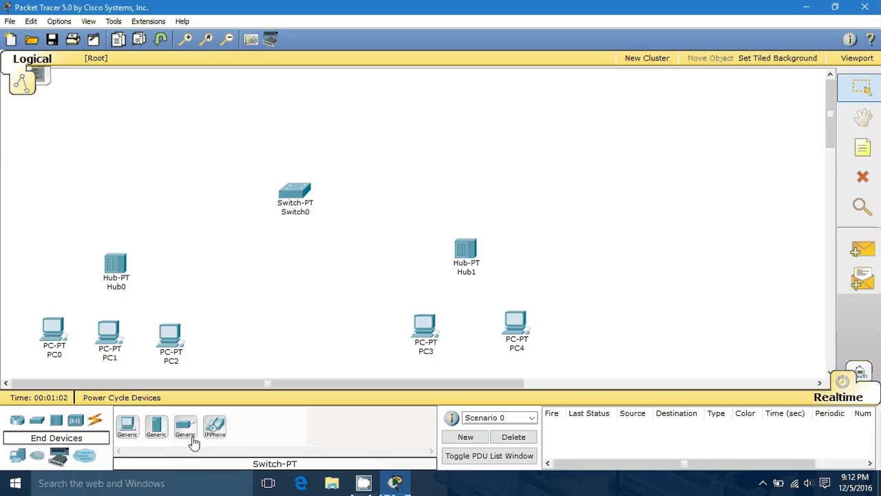
left_click(155, 425)
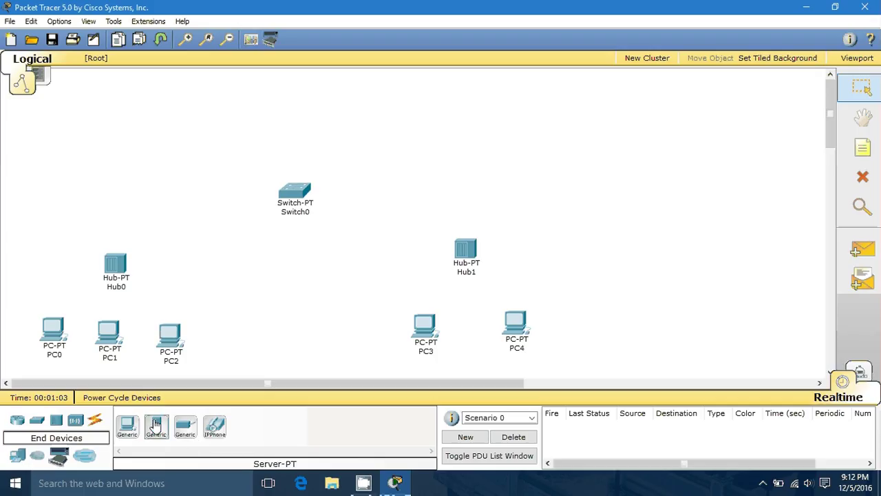
left_click(302, 87)
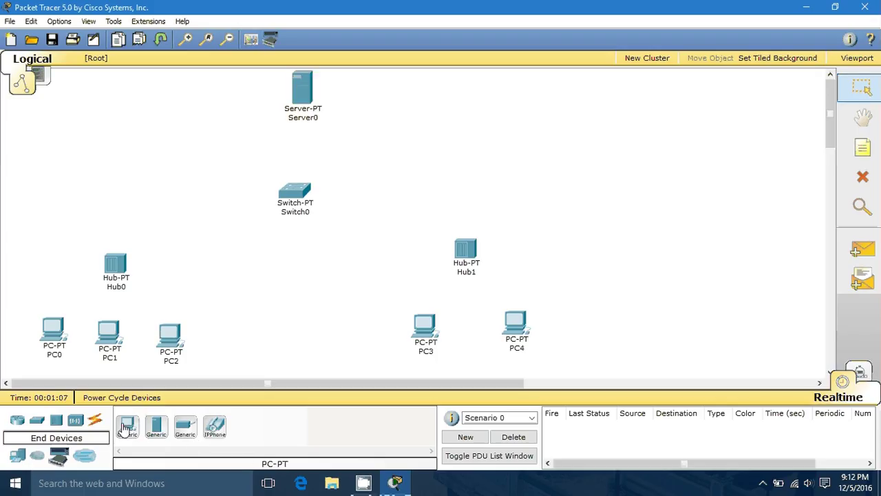
- Connect PC0, PC1 and PC2 to Hub0 using the automatically chosen connection type
left_click(95, 419)
left_click(128, 427)
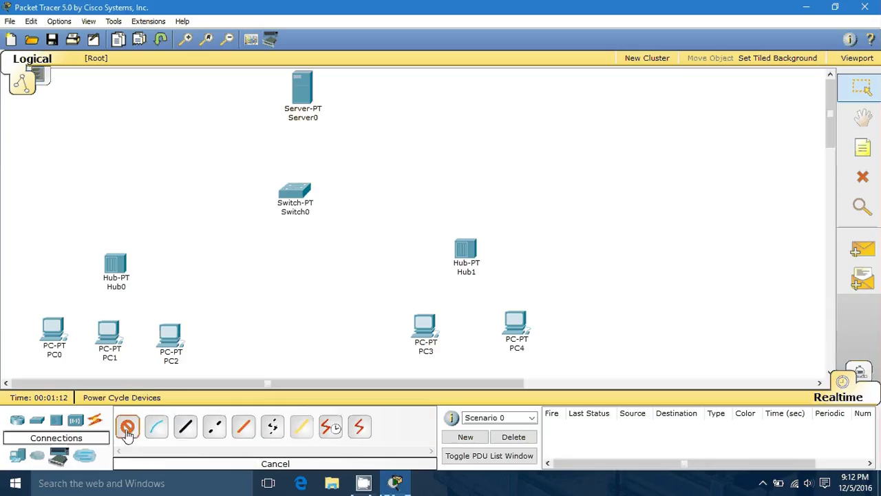
left_click(53, 329)
left_click(115, 264)
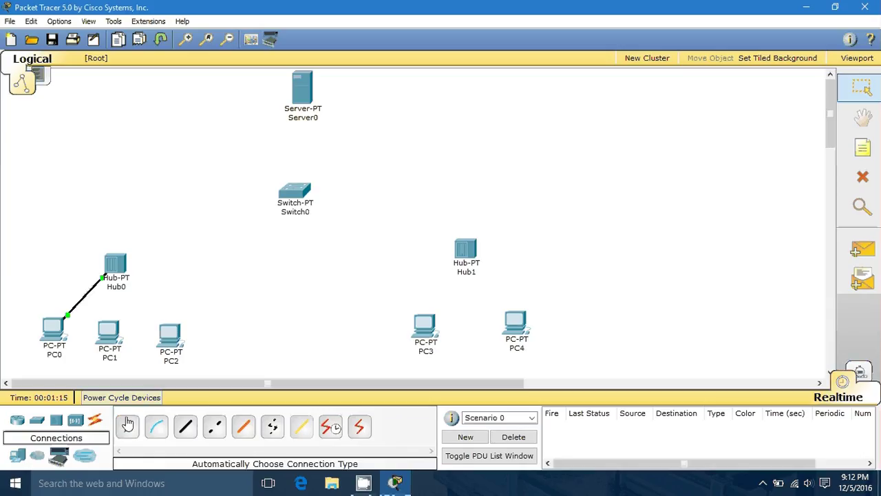
left_click(110, 333)
left_click(115, 264)
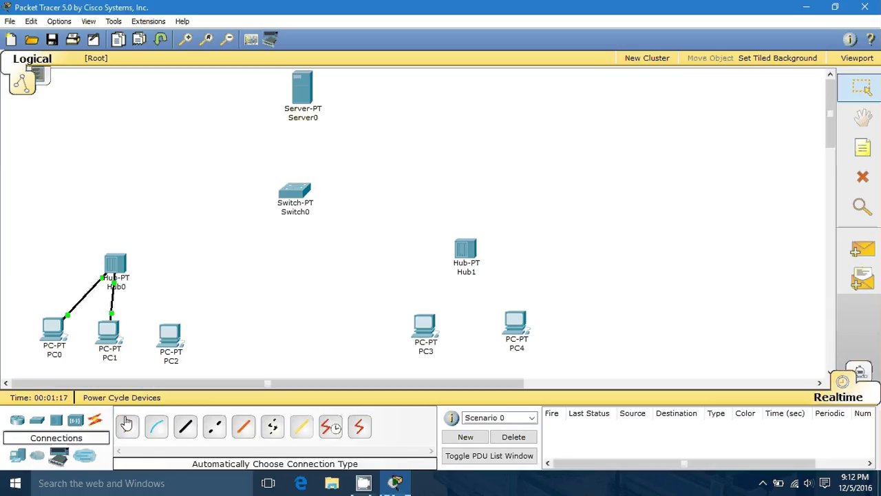
left_click(170, 334)
left_click(115, 264)
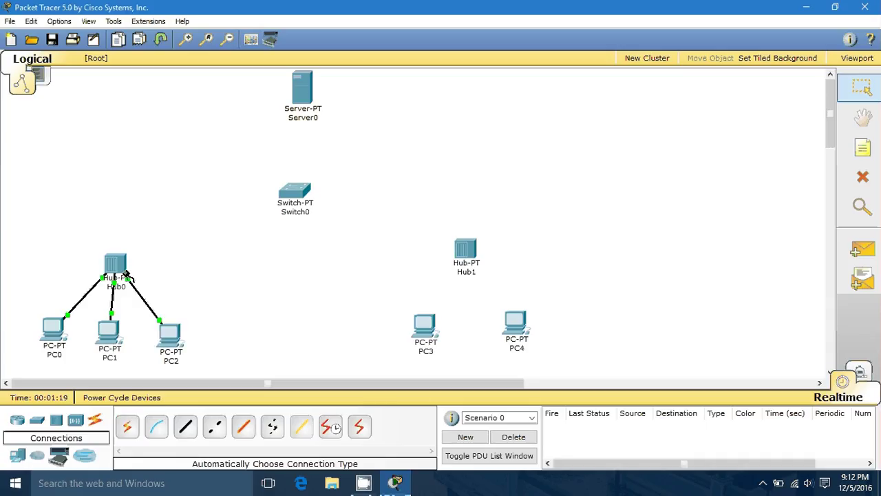
- Link Hub0 to Switch0 with an automatically chosen connection
left_click(128, 425)
left_click(115, 264)
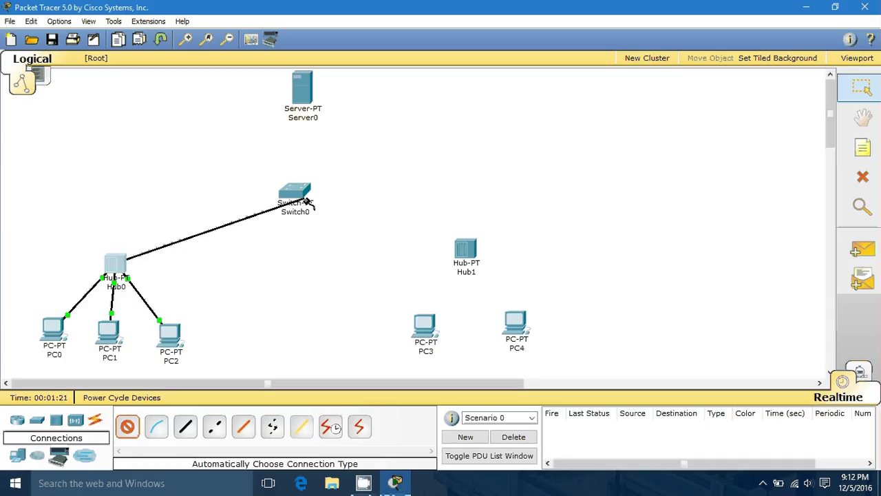
left_click(286, 196)
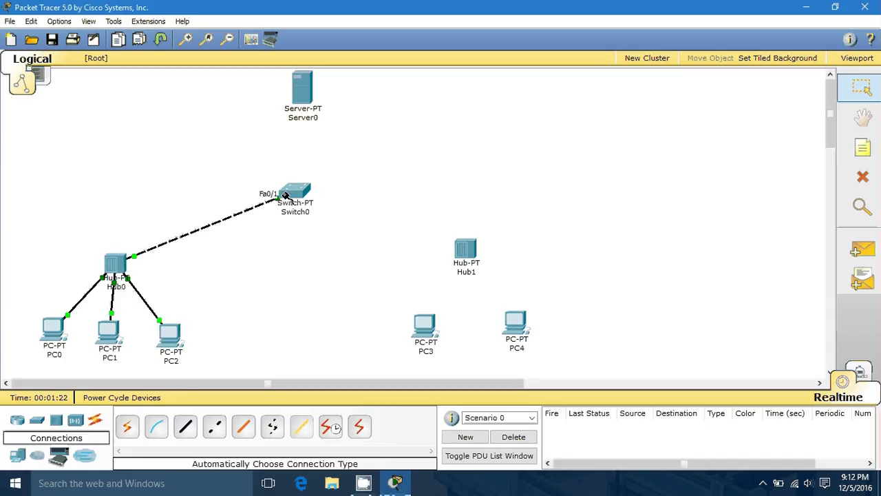
- Connect PC3 and PC4 to Hub1 using the automatically chosen connection type
left_click(127, 427)
left_click(425, 335)
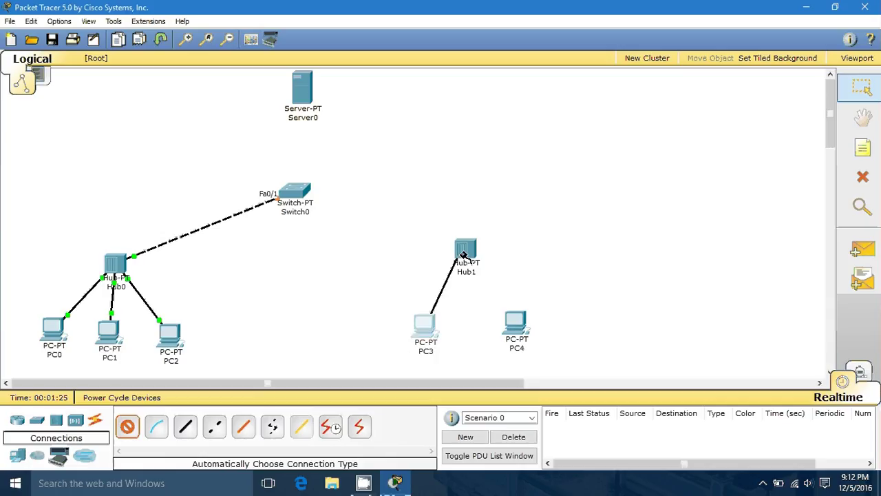
left_click(465, 250)
left_click(128, 427)
left_click(516, 323)
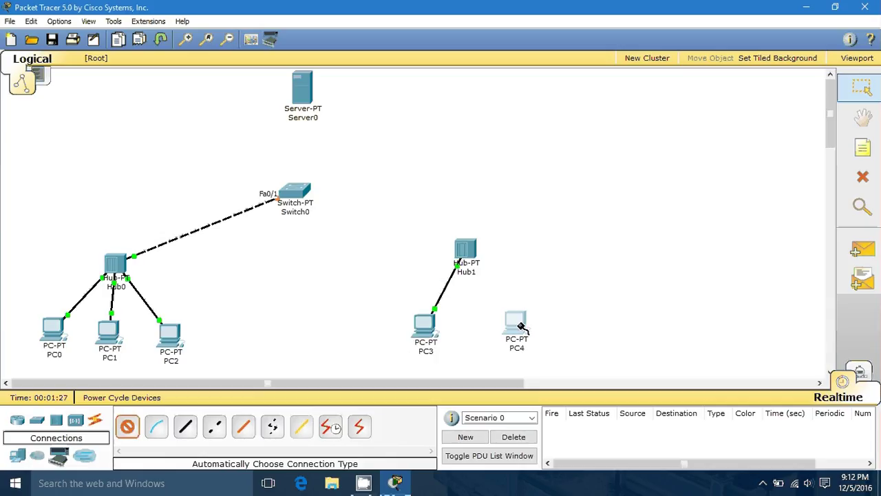
left_click(476, 272)
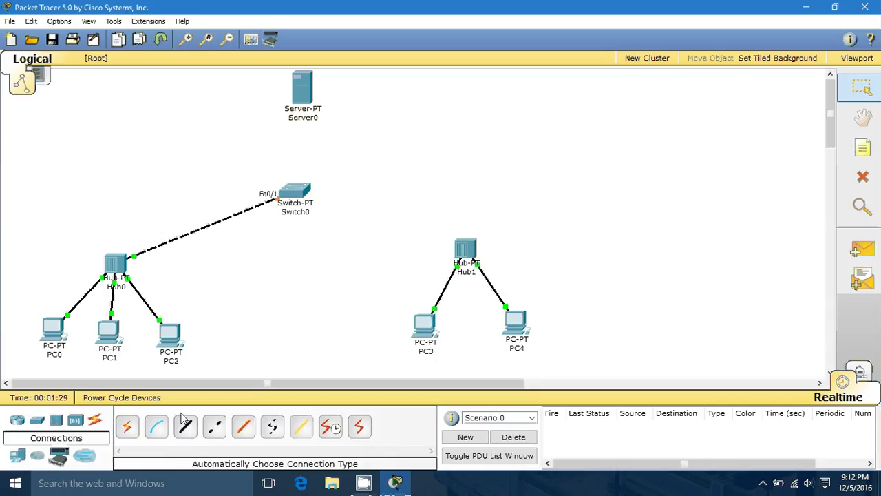
- Link Hub1 to Switch0 and Switch0 to Server0 with automatically chosen connections
left_click(451, 256)
left_click(296, 193)
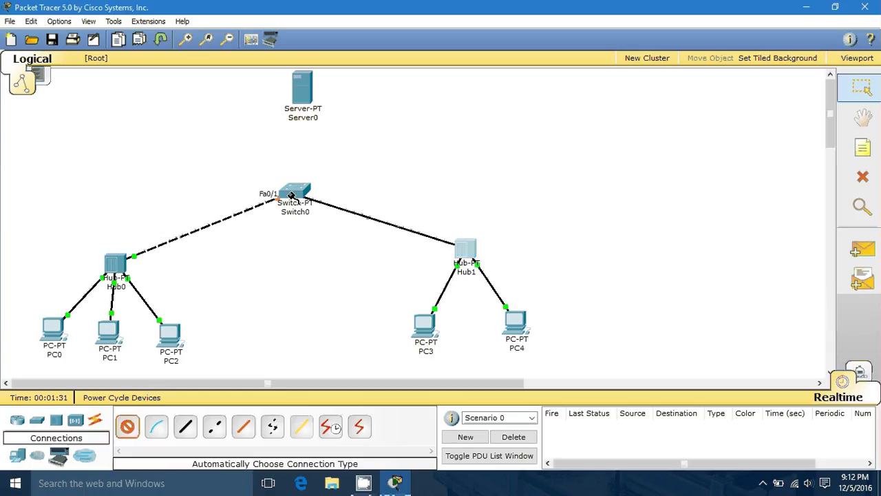
left_click(127, 426)
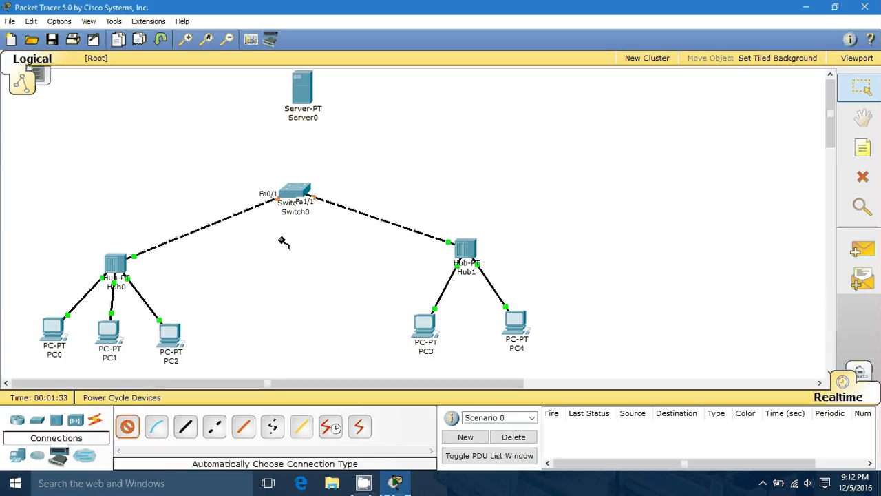
left_click(296, 192)
left_click(301, 93)
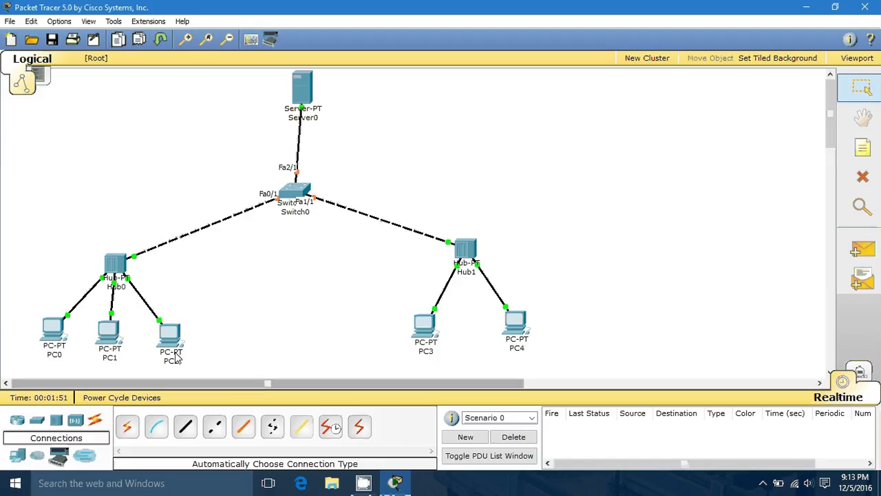
- Give PC0's FastEthernet interface the static IP address 10.10.10.1 with subnet mask 255.0.0.0 and close its settings
left_click(48, 337)
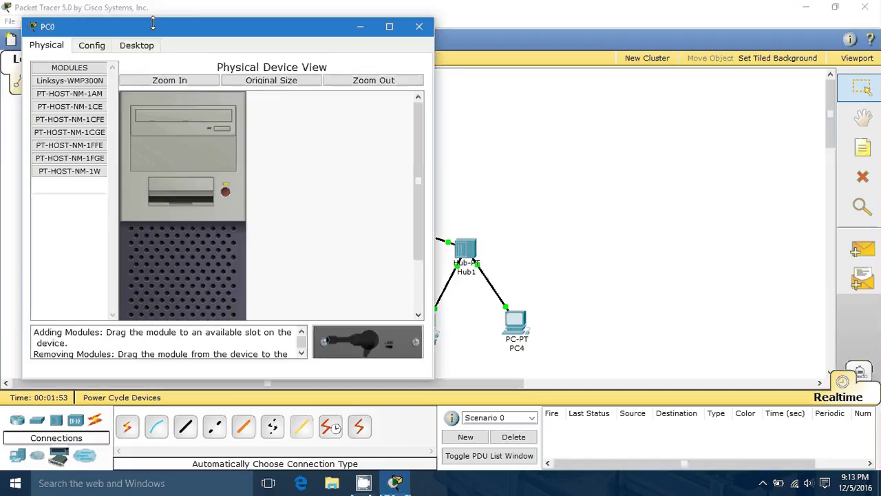
left_click_drag(154, 28, 284, 31)
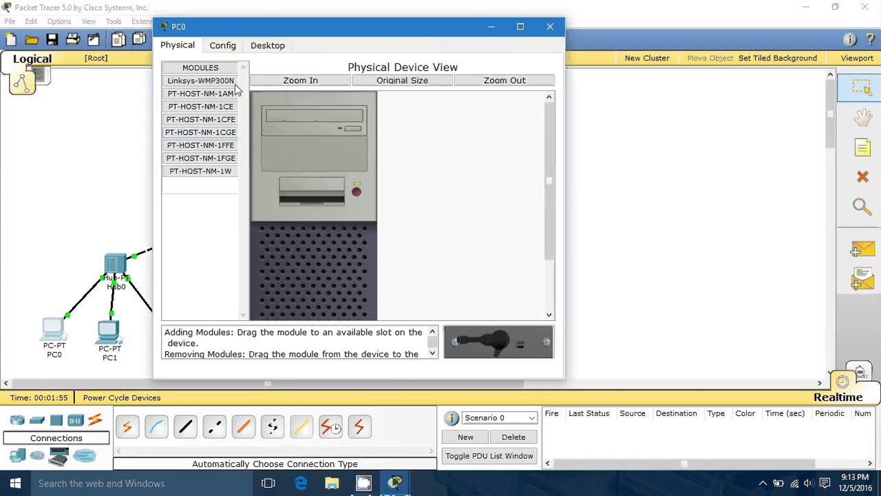
left_click(225, 46)
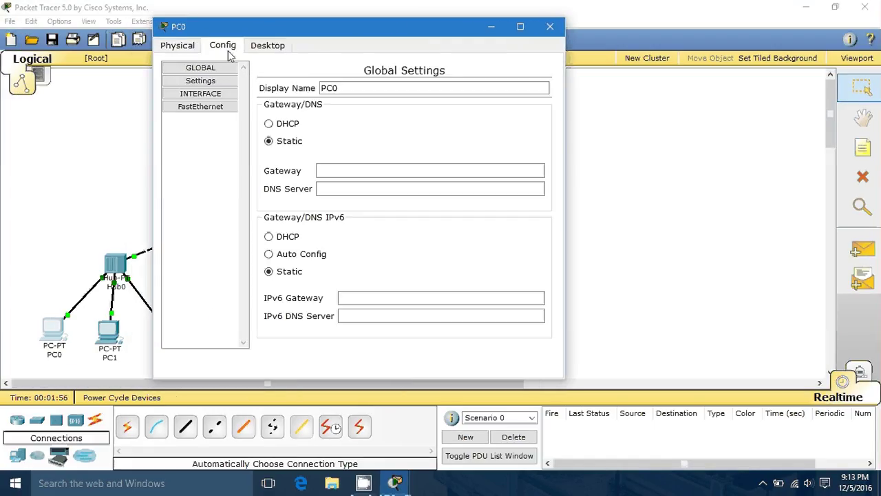
left_click(221, 109)
left_click(409, 219)
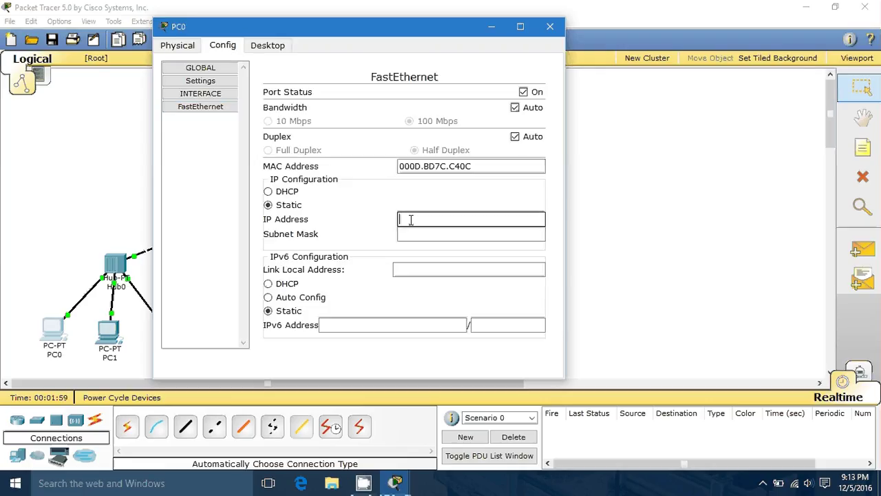
type("10.10.10.1")
key("Tab")
left_click(515, 232)
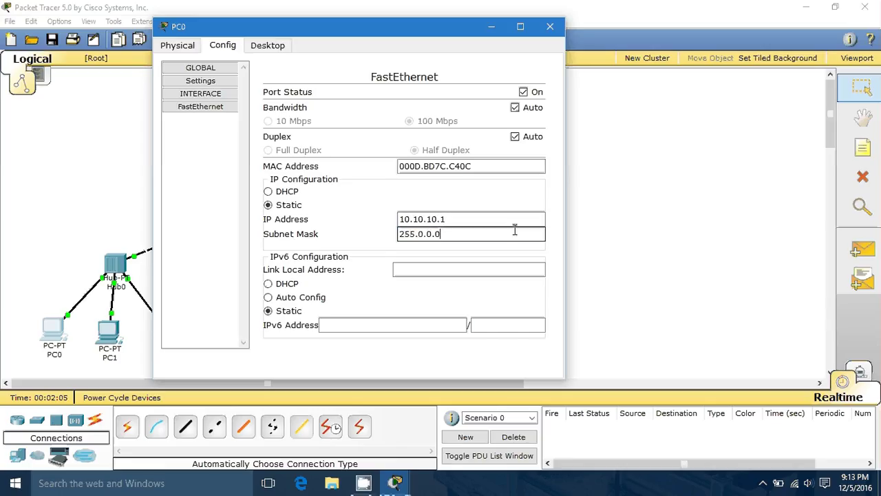
left_click(550, 26)
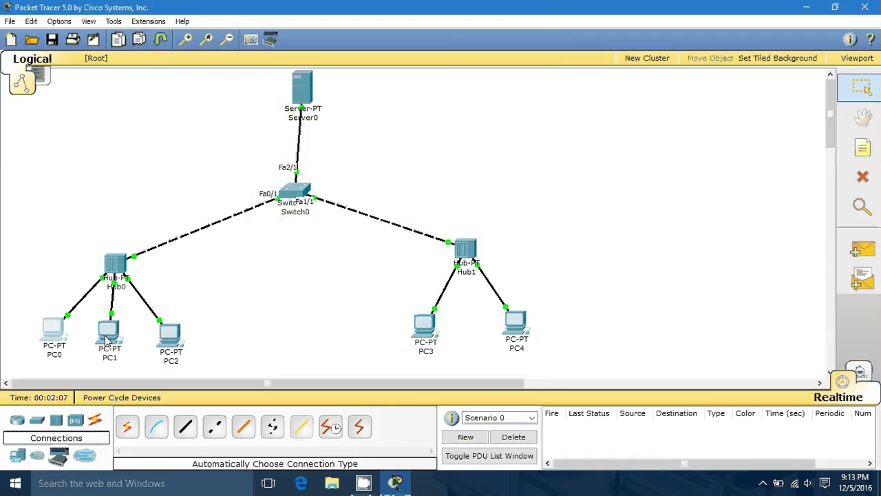
- Give PC1's FastEthernet interface the static IP address 10.10.10.2 with subnet mask 255.0.0.0 and close its settings
left_click(106, 337)
left_click(108, 63)
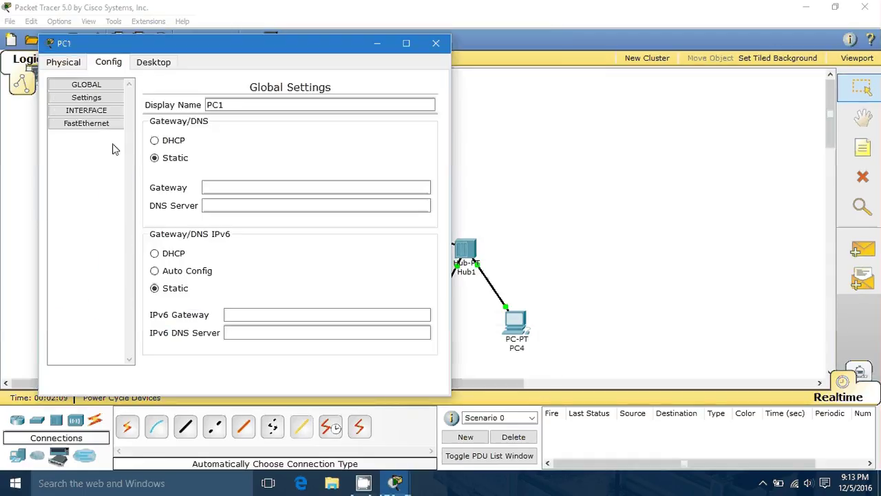
left_click(117, 123)
left_click(316, 236)
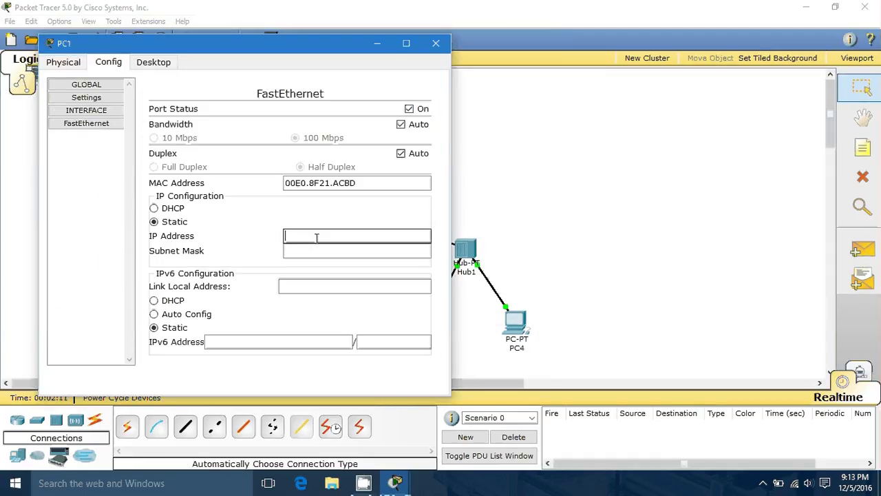
type("10.10.10.2")
key("Tab")
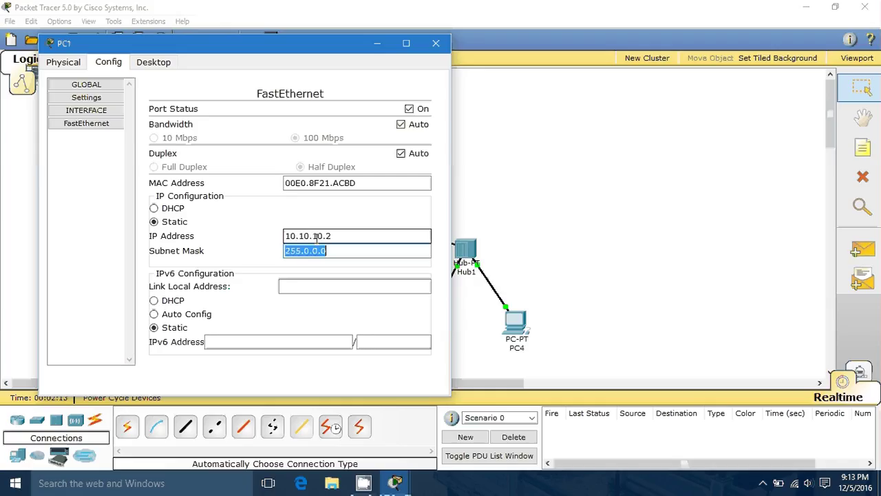
left_click(436, 43)
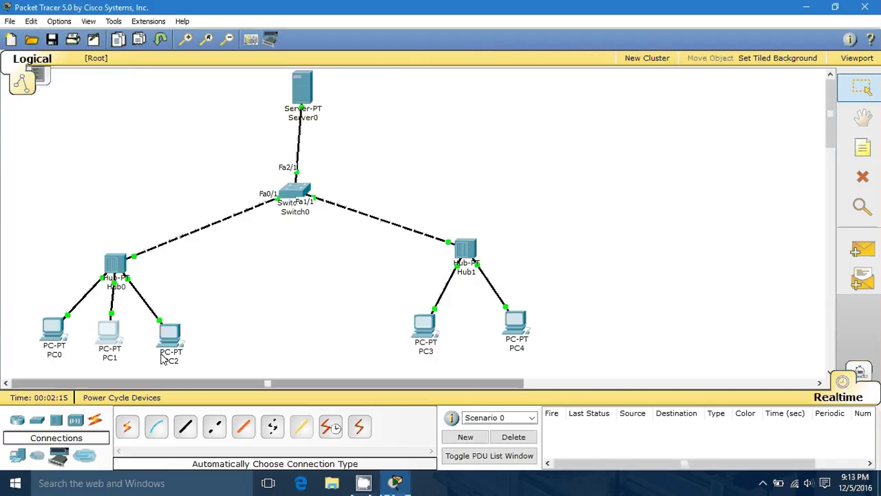
- Give PC2's FastEthernet interface the static IP address 10.10.10.3 with subnet mask 255.0.0.0 and close its settings
left_click(167, 331)
left_click(128, 79)
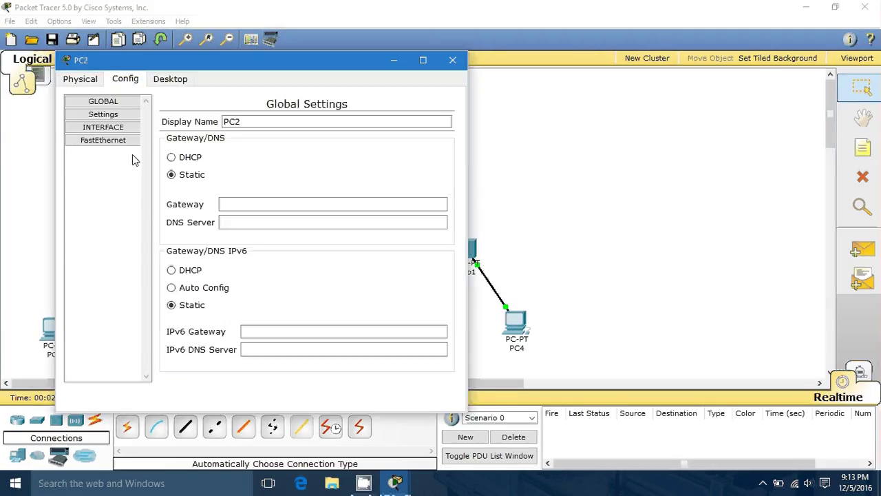
left_click(127, 140)
left_click(378, 254)
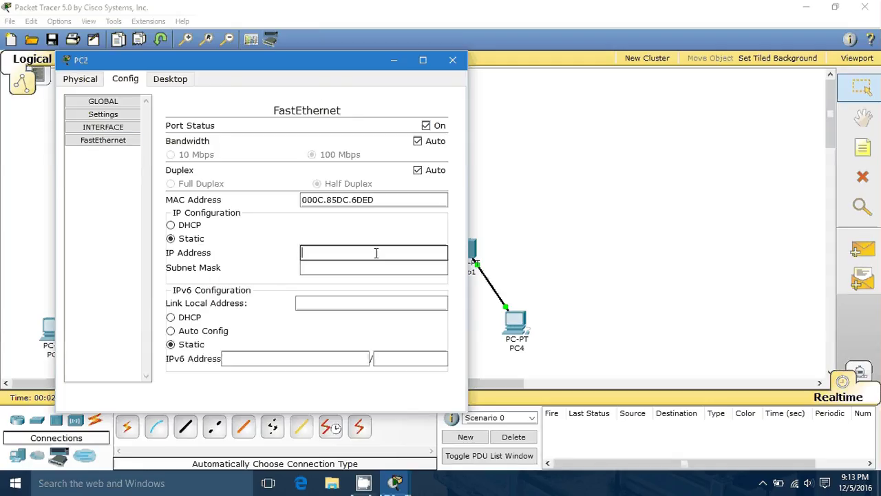
type("10.10.10.3")
key("Tab")
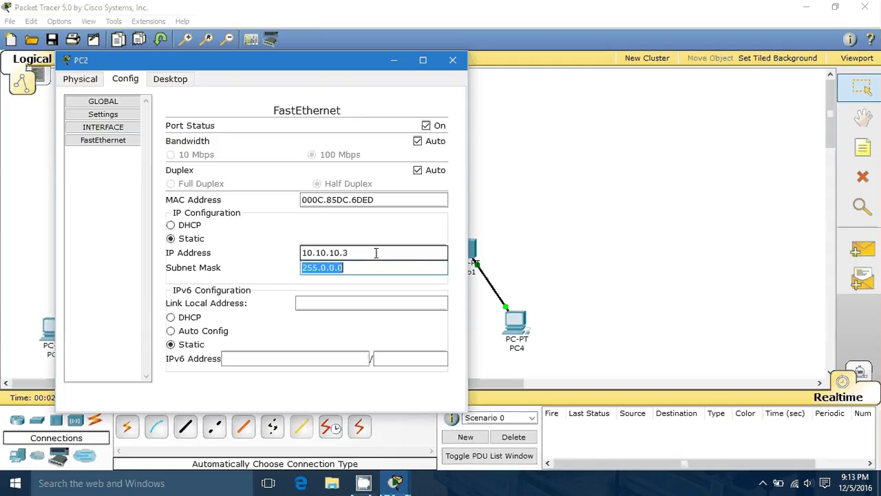
left_click(451, 59)
- Give PC3's FastEthernet interface the static IP address 10.10.10.4 with subnet mask 255.0.0.0 and close its settings
left_click(425, 327)
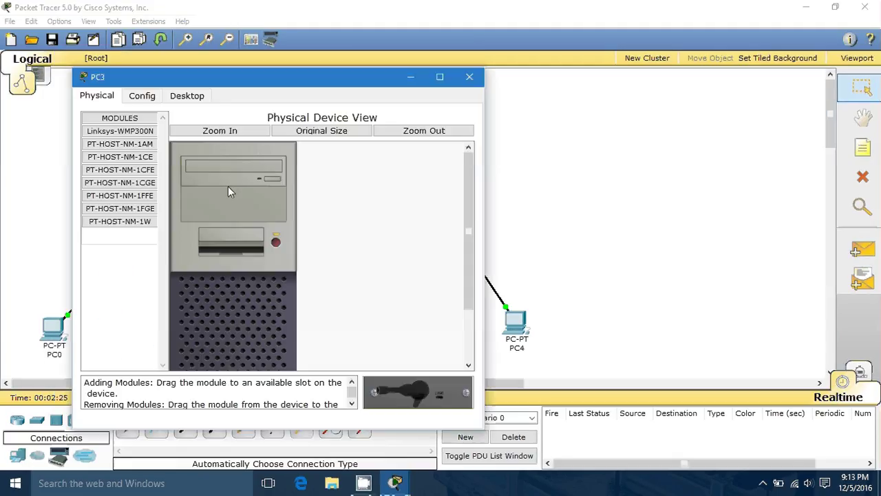
left_click(142, 96)
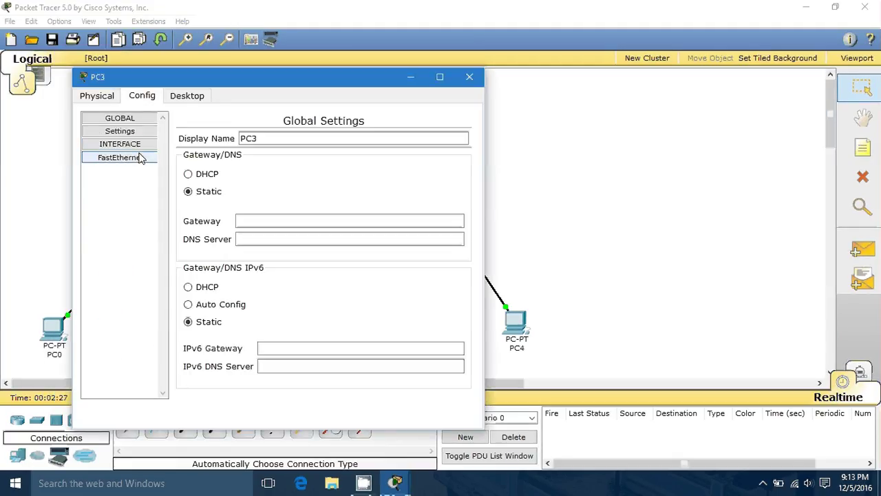
left_click(116, 157)
left_click(368, 271)
type("10.10.")
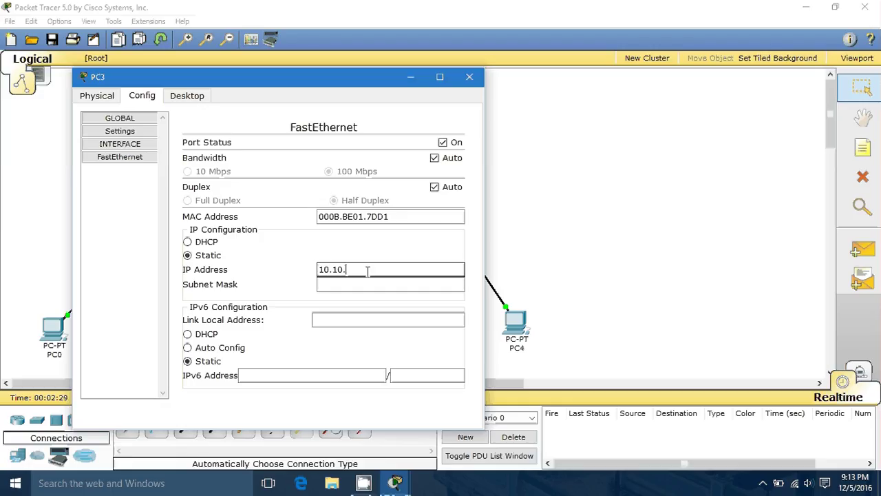
type("10.4")
key("Tab")
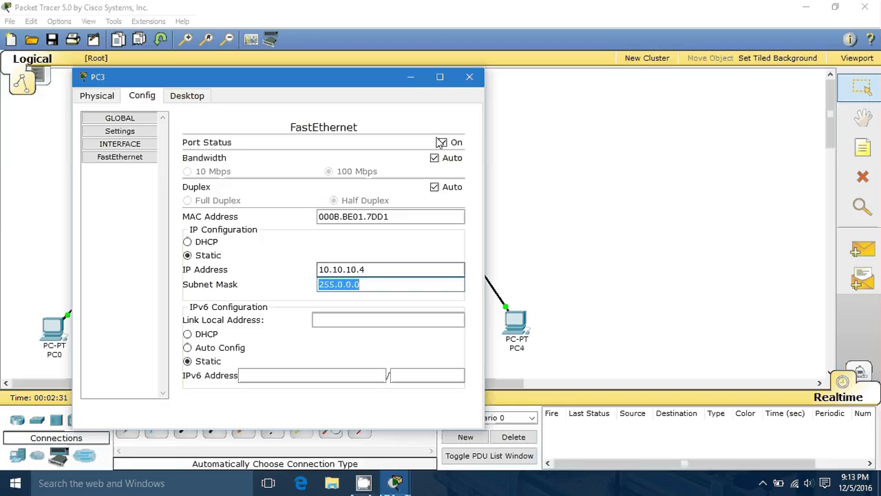
left_click(470, 78)
- Give PC4's FastEthernet interface the static IP address 10.10.10.5 with subnet mask 255.0.0.0 and close its settings
left_click(515, 322)
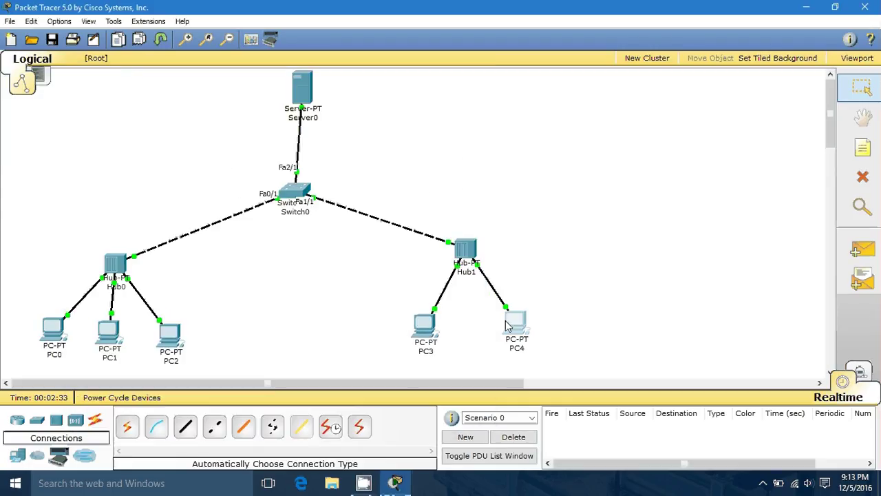
left_click(158, 112)
left_click(165, 174)
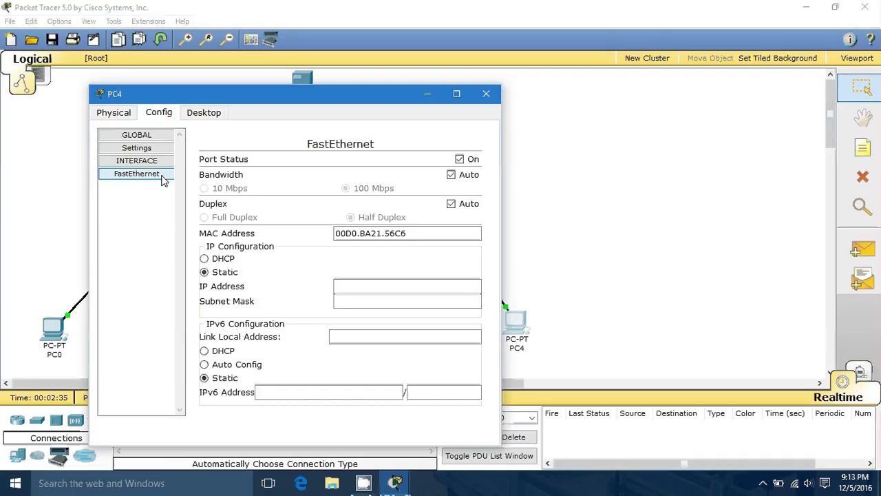
left_click(356, 288)
type("10.10")
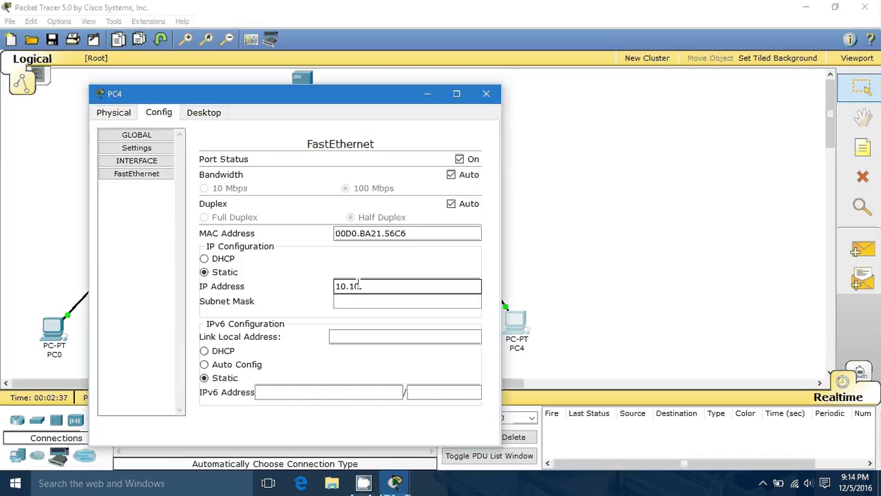
type(".10.5")
key("Tab")
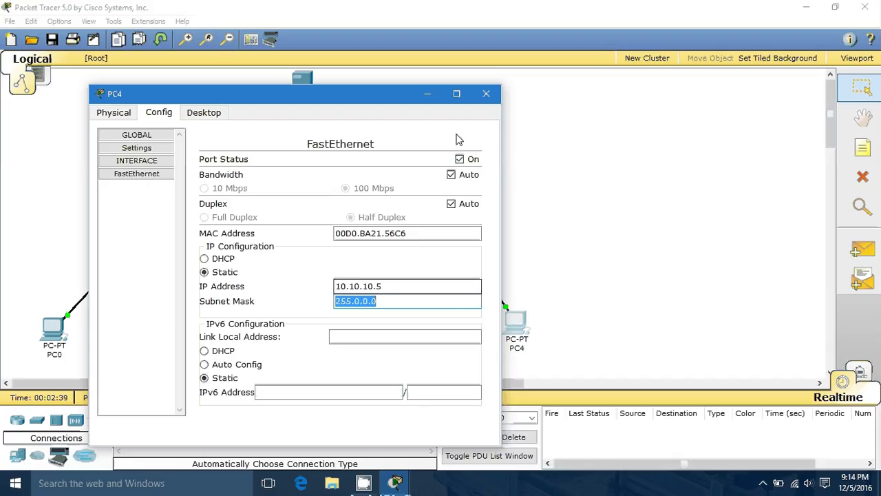
left_click(493, 98)
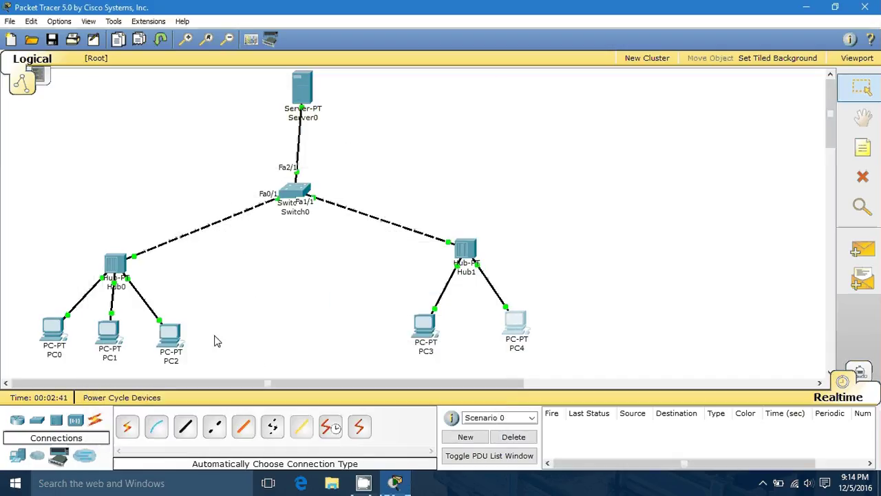
- Assign an IP address and the default subnet mask to Server0's FastEthernet interface and close its settings
left_click(303, 95)
left_click(176, 130)
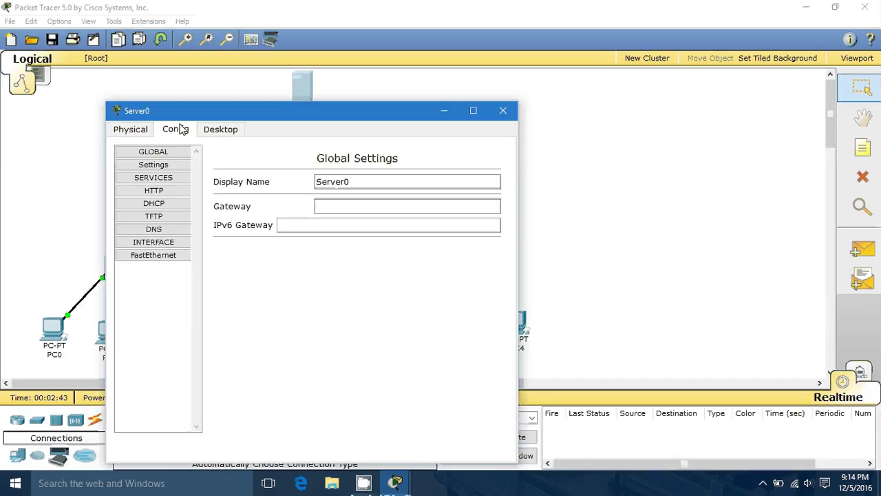
left_click(159, 255)
left_click(392, 274)
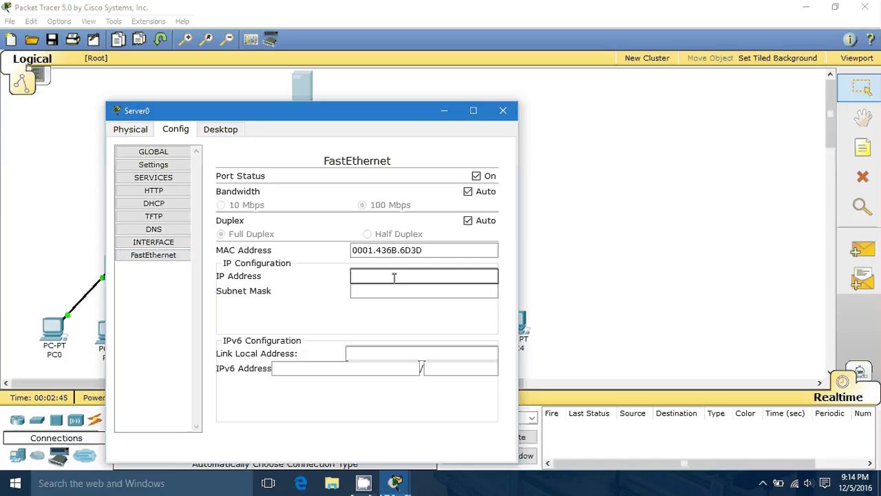
type("10.0")
key("BackSpace")
key("BackSpace")
type("10.10.5")
key("Tab")
left_click(502, 112)
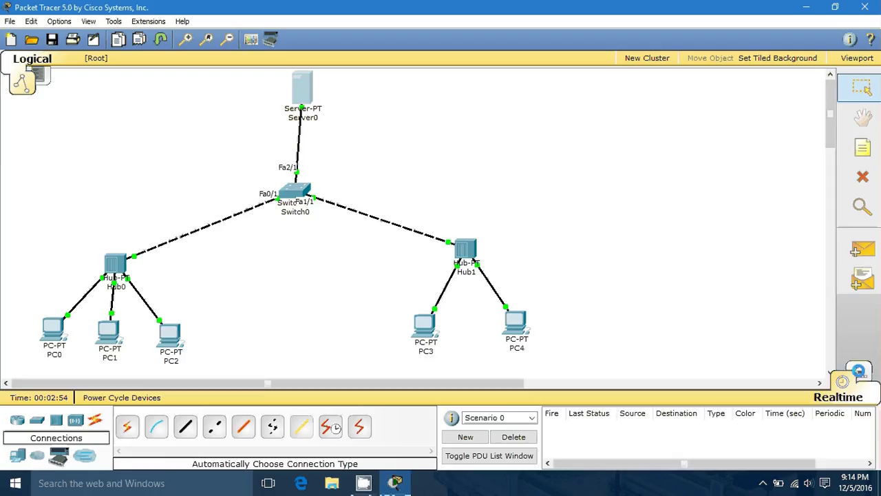
- Switch to Simulation mode and add a simple PDU from PC0 to PC3
left_click(859, 372)
left_click(860, 250)
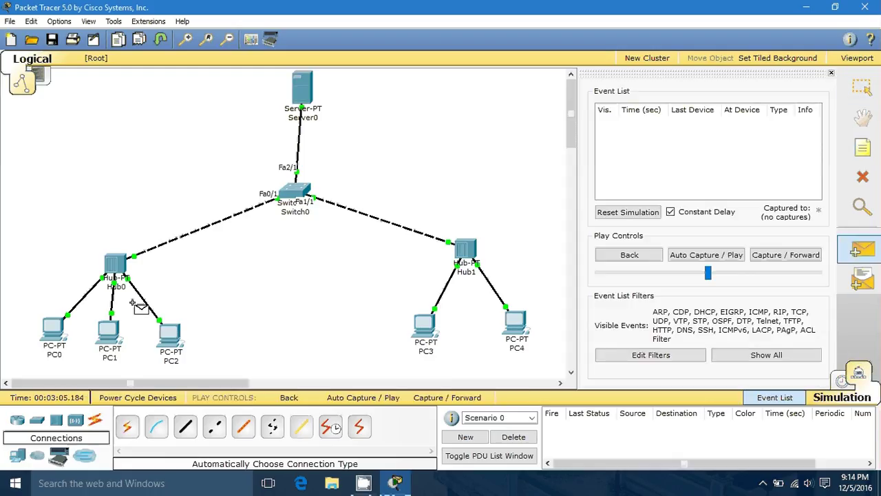
left_click(53, 328)
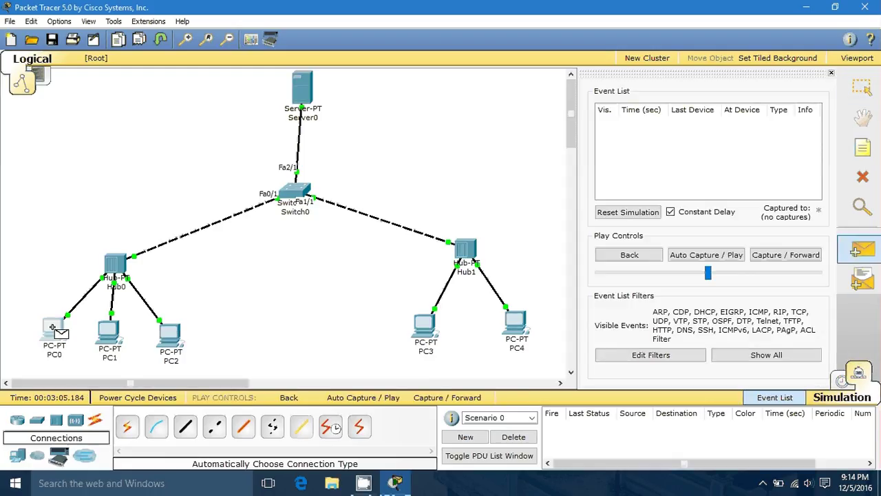
left_click(409, 328)
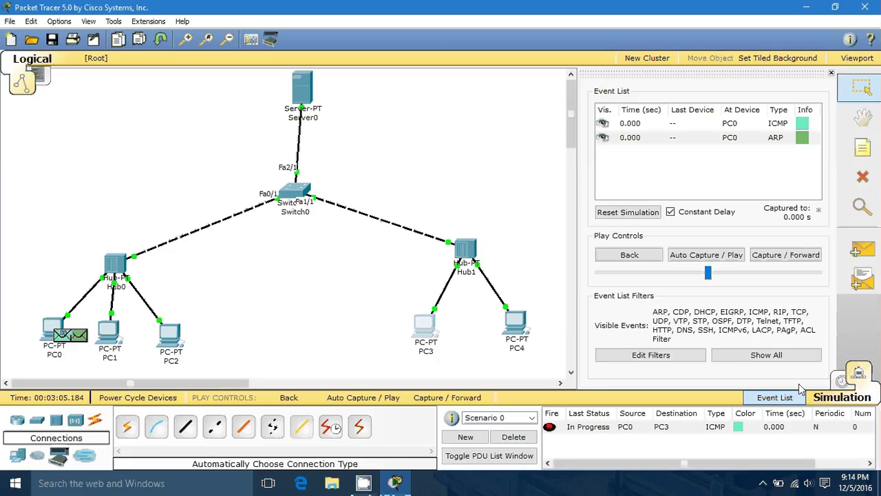
- Switch to Realtime and back to Simulation mode, and advance the PC0-to-PC3 packet one capture at a time through its full round trip
left_click(859, 374)
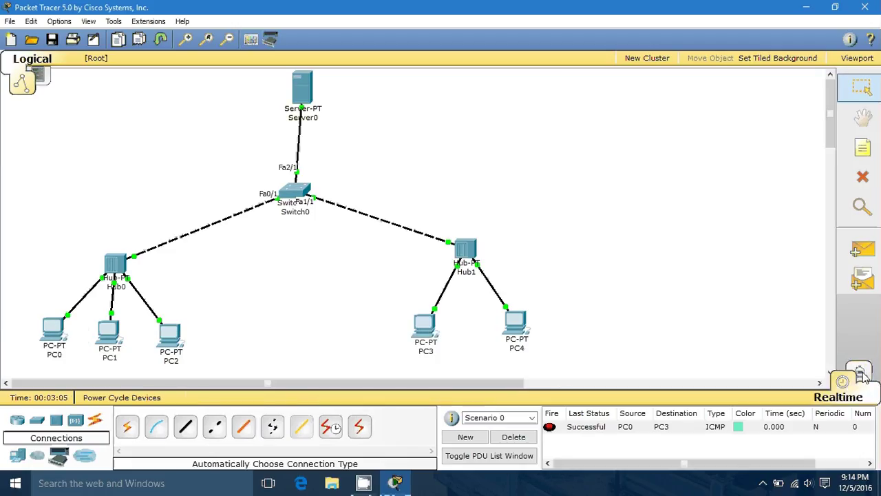
left_click(860, 375)
left_click(458, 401)
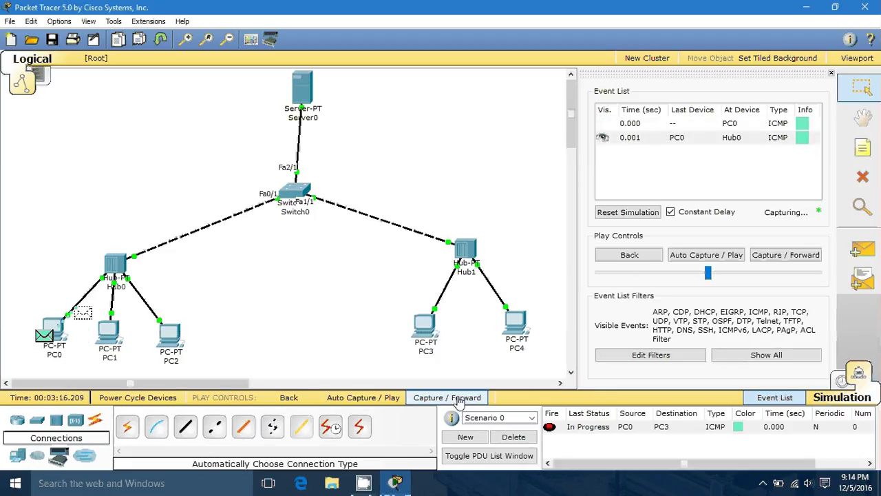
left_click(458, 402)
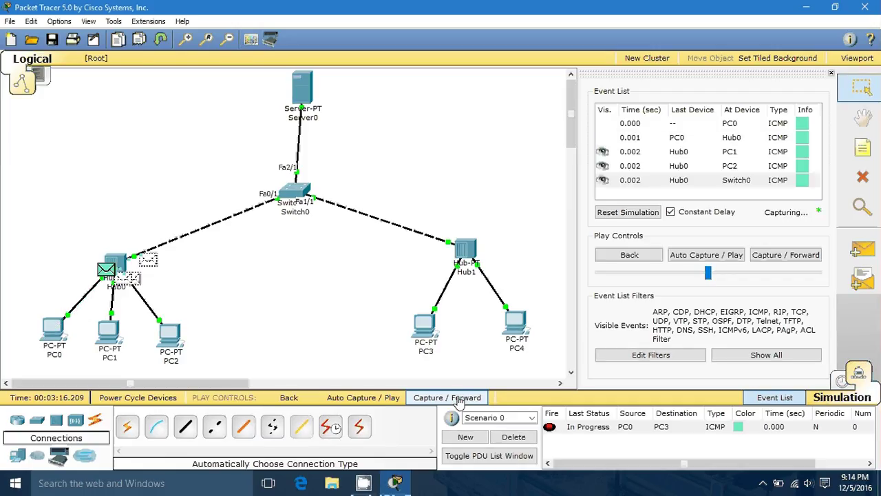
left_click(458, 401)
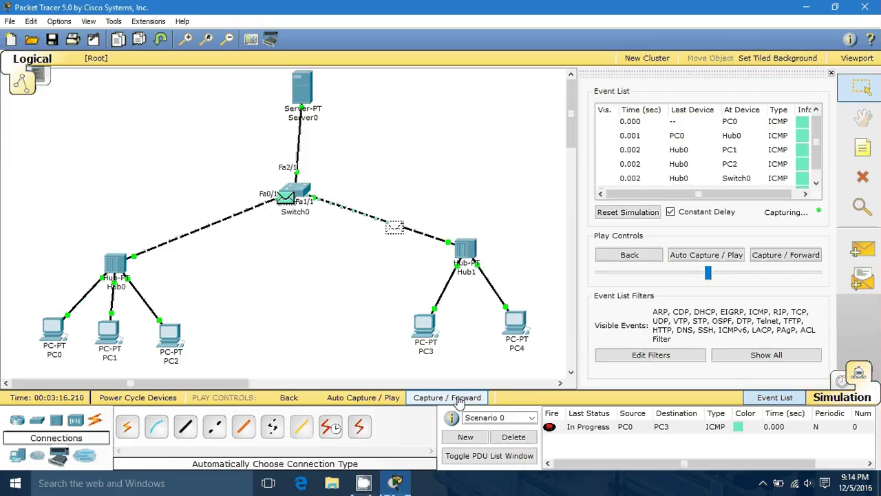
left_click(458, 401)
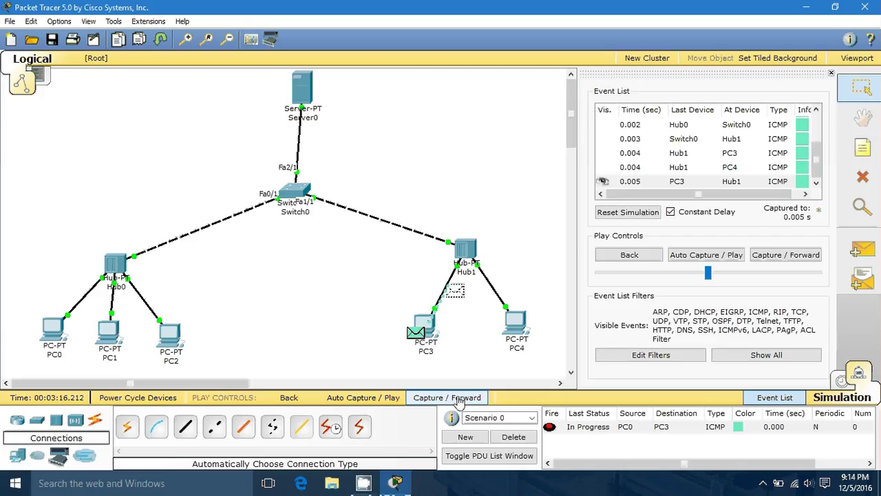
left_click(459, 400)
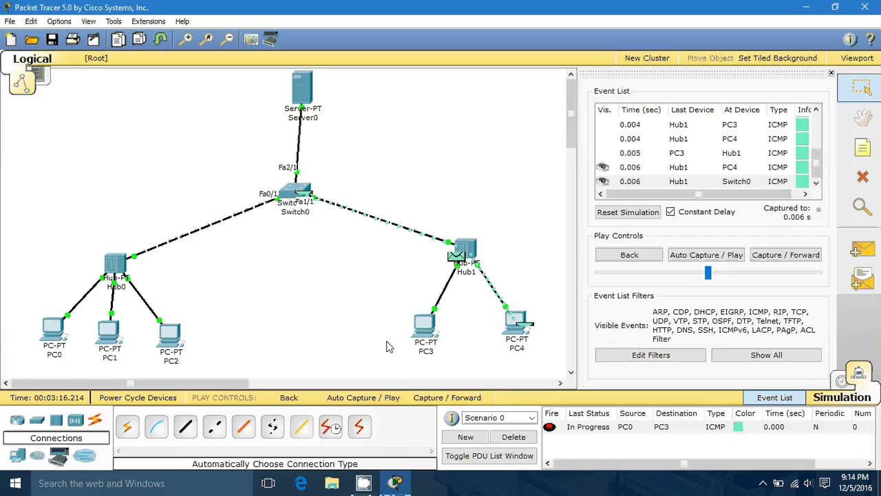
left_click(458, 400)
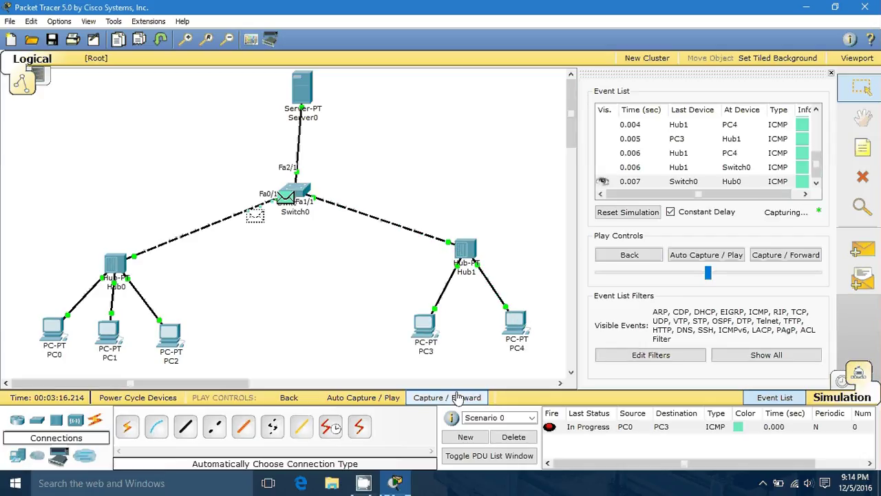
left_click(458, 399)
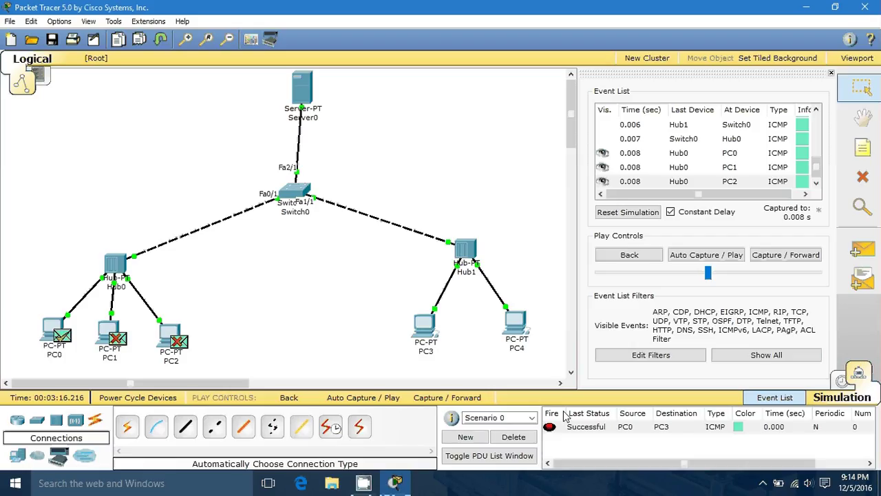
mouse_move(116, 339)
- Return to Realtime mode and exit Packet Tracer without saving the work
left_click(842, 380)
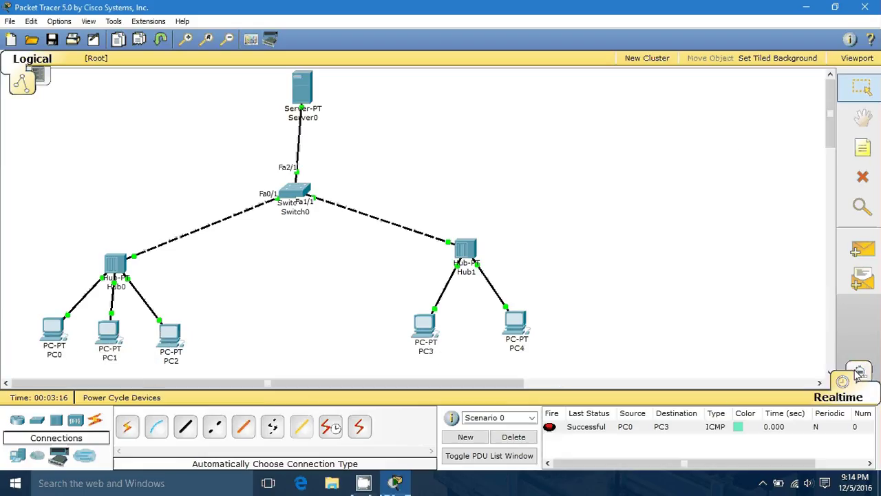
left_click(863, 7)
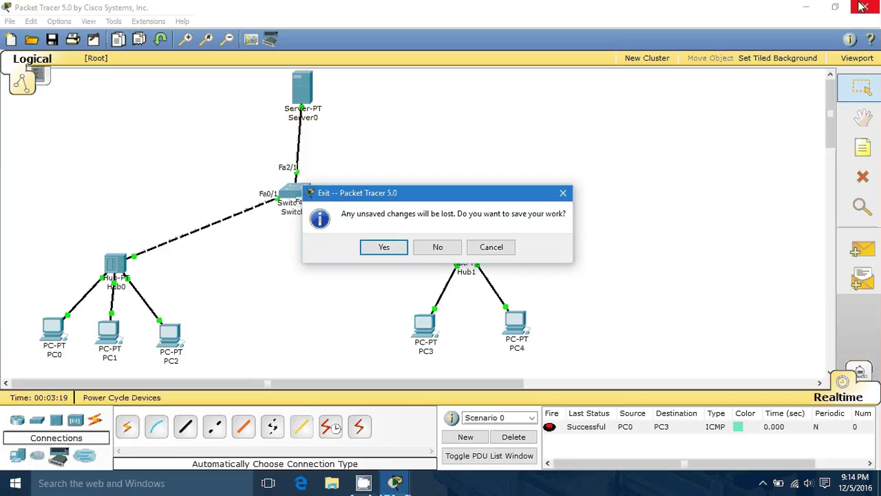
left_click(439, 247)
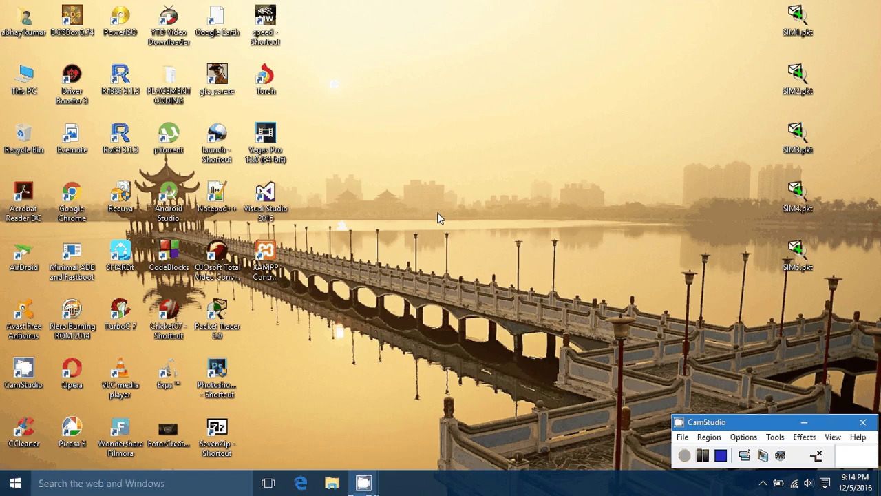